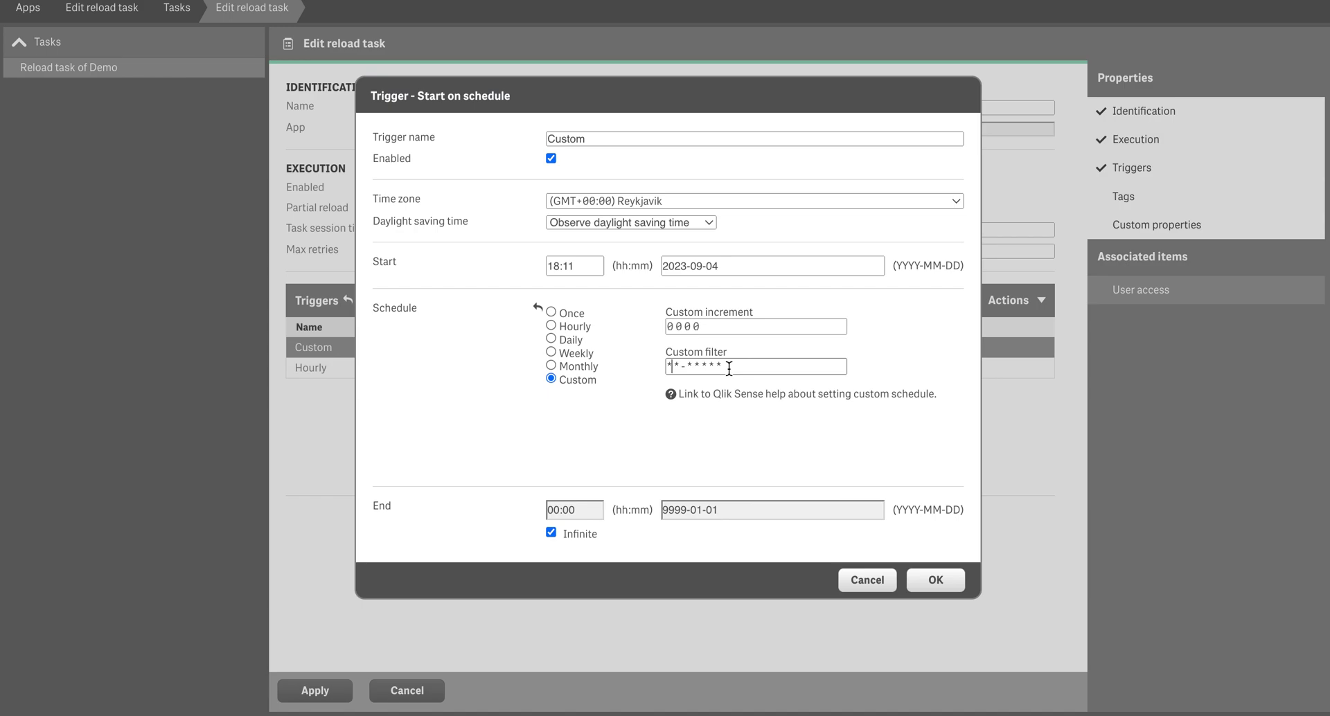
Step: Edit the digits of the Custom trigger's increment value
left_click(677, 326)
key("BackSpace")
type("5")
key("BackSpace")
type("1")
key("Delete")
type("1")
key("Delete")
type("1")
Step: Clear the whole increment value and enter 7000 as the increment
left_click(692, 326)
left_click(684, 326)
left_click(682, 327)
left_click_drag(710, 326, 663, 331)
key("BackSpace")
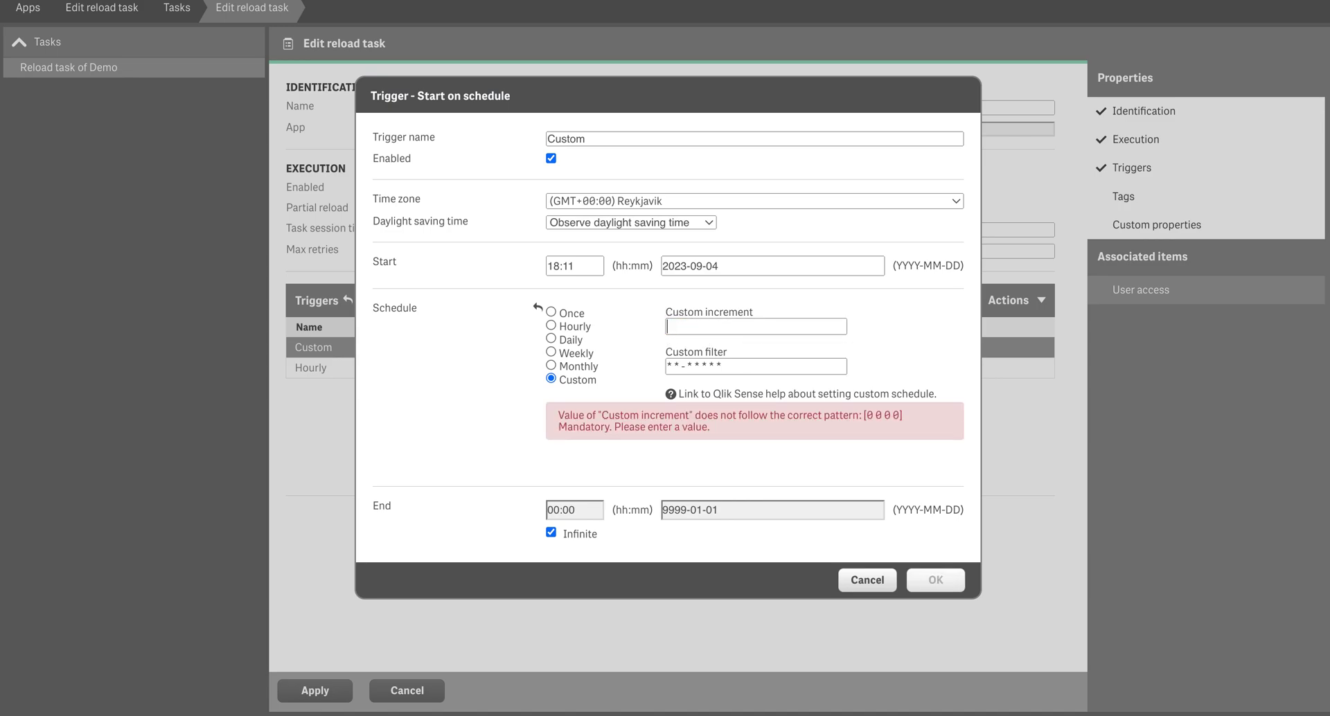
key("Down")
key("Return")
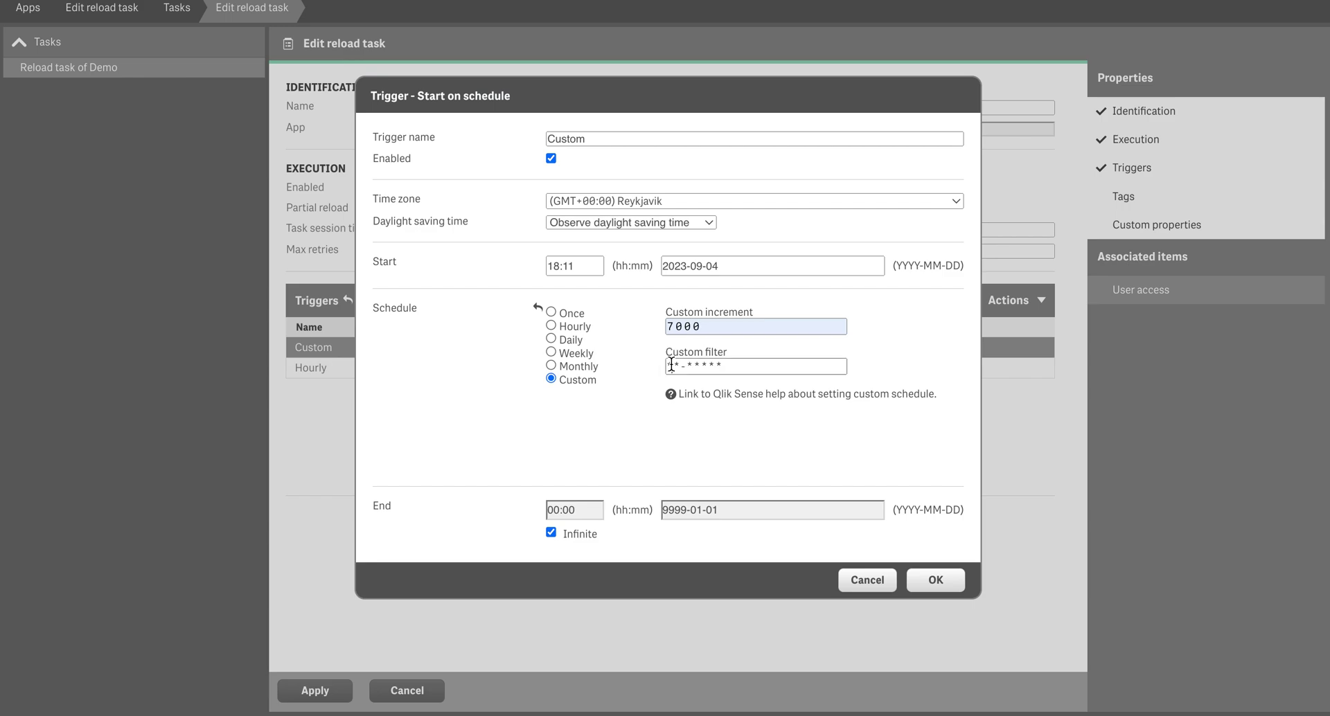
left_click(671, 365)
key("Right")
key("Right")
key("Right")
key("Right")
key("Right")
key("Right")
key("shift+Left")
key("Left")
key("Left")
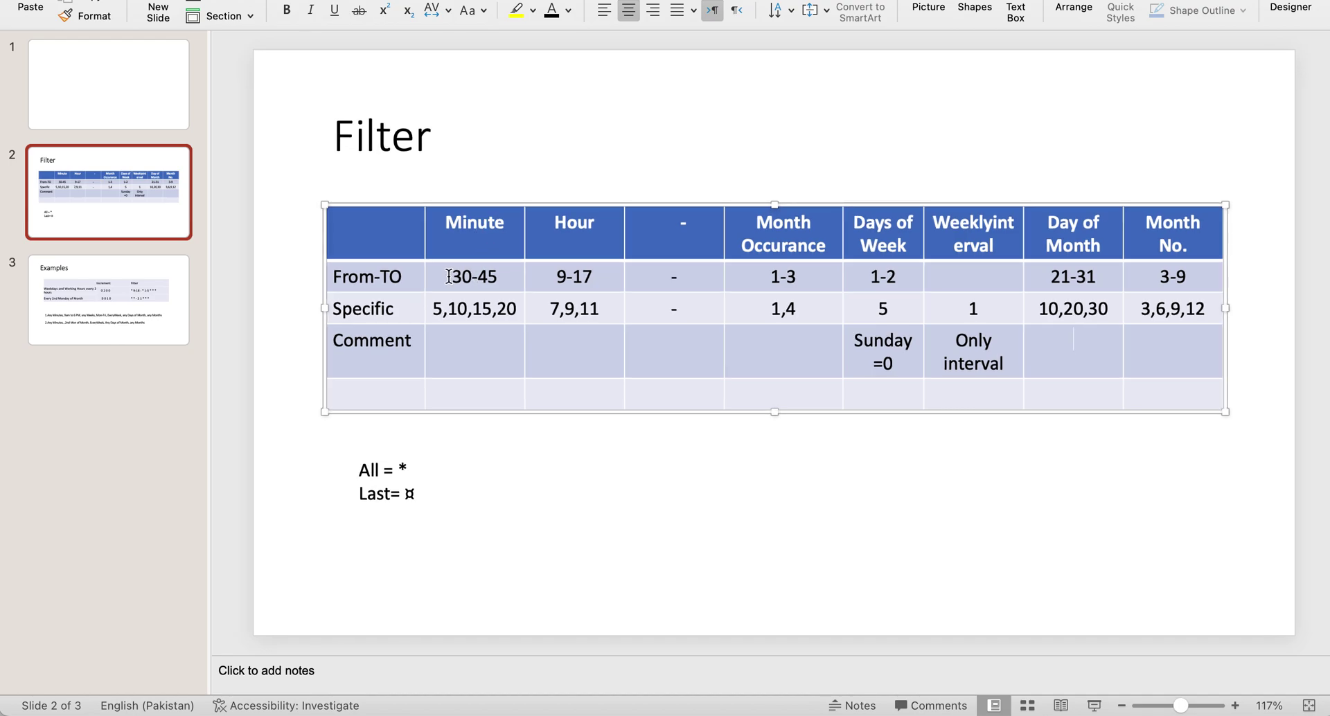
Step: Point out the specific minutes 5,10,15,20 and the Minute range 30-45 in the Filter table
left_click(434, 310)
left_click_drag(499, 276, 453, 278)
key("Left")
left_click_drag(452, 277, 505, 277)
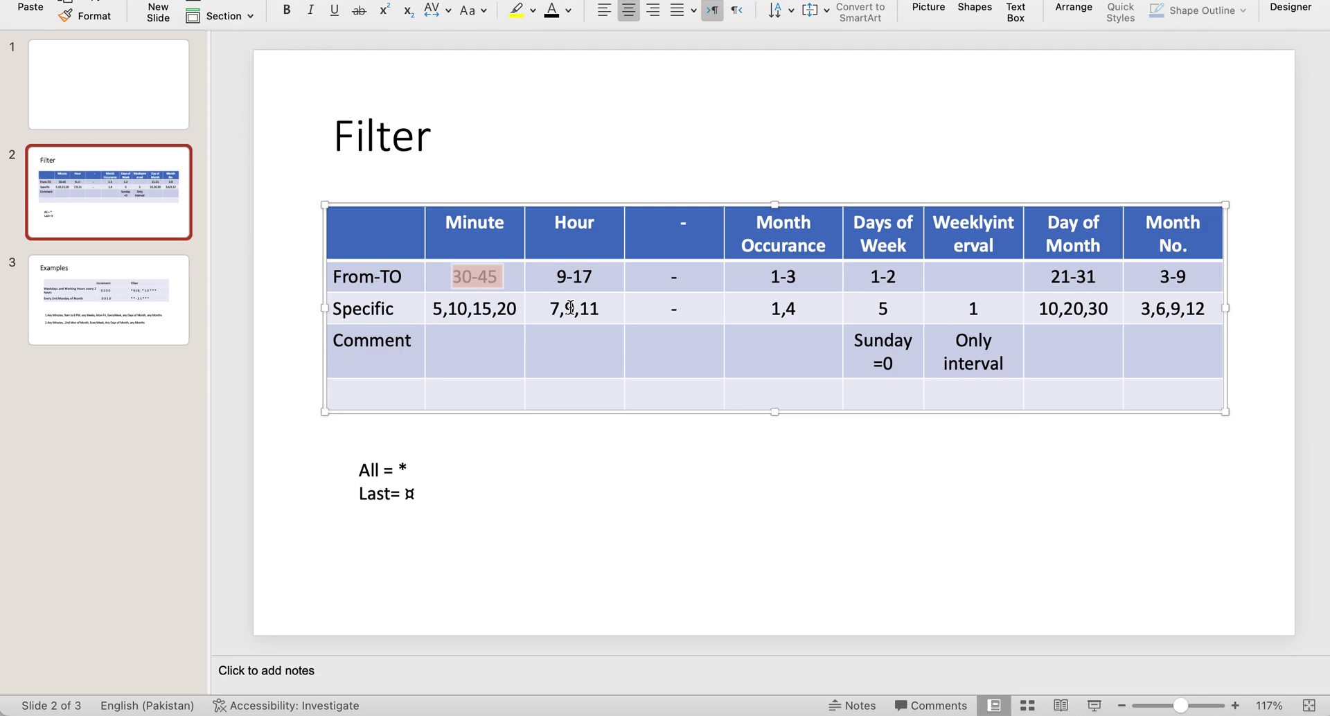
left_click_drag(558, 276, 597, 273)
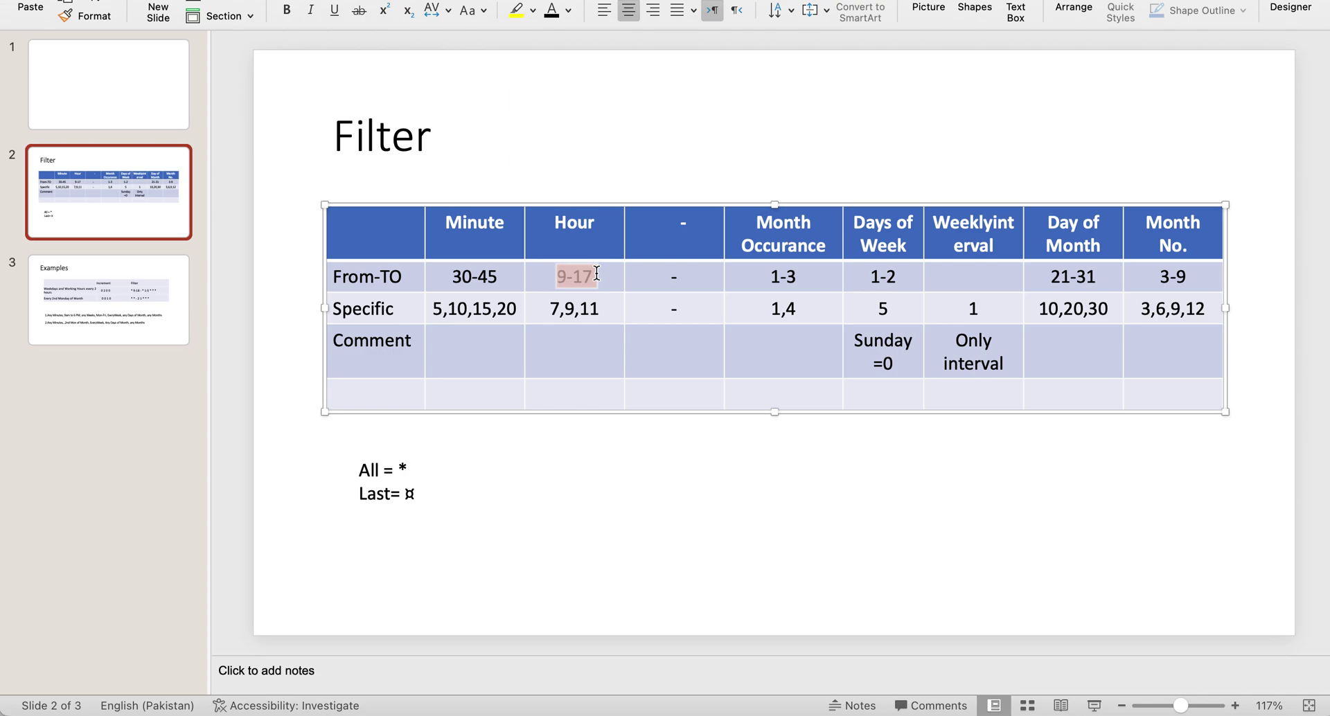
left_click_drag(552, 305, 600, 304)
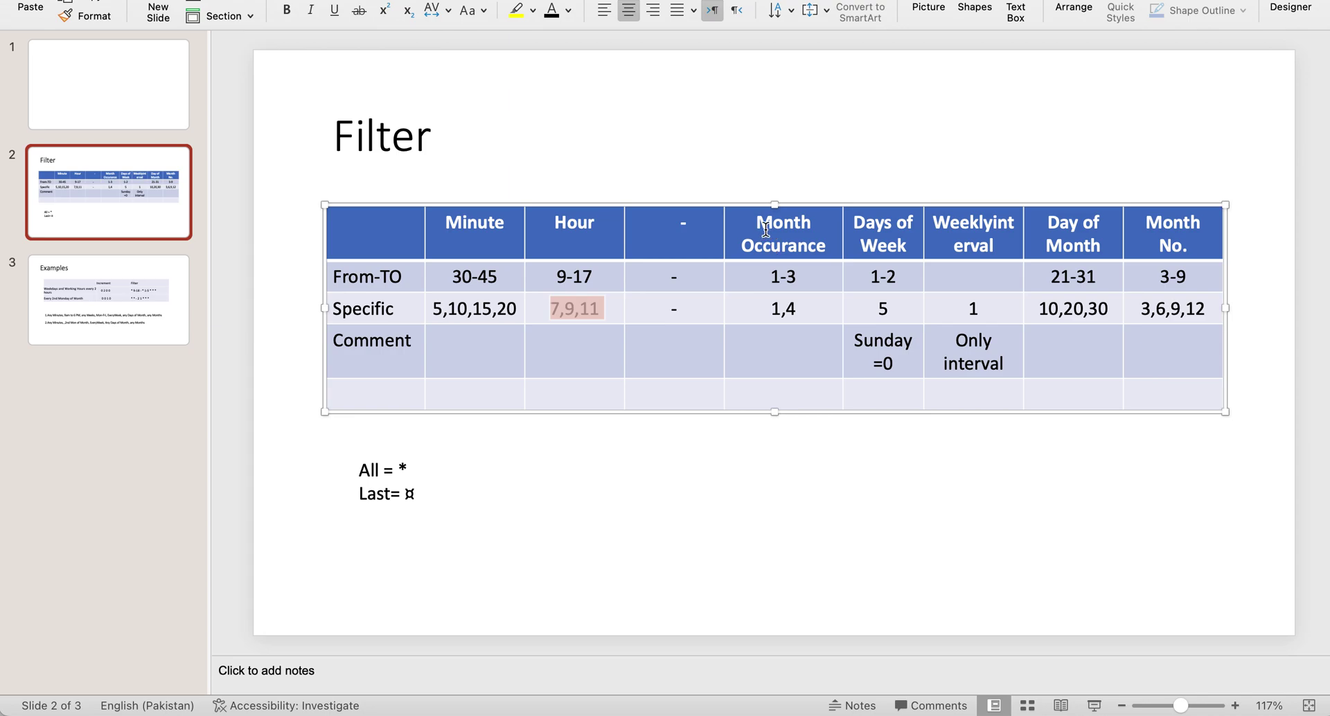
Step: Edit the Days of Week From-TO range 1-2, entering -3 in the cell
left_click_drag(911, 238, 756, 228)
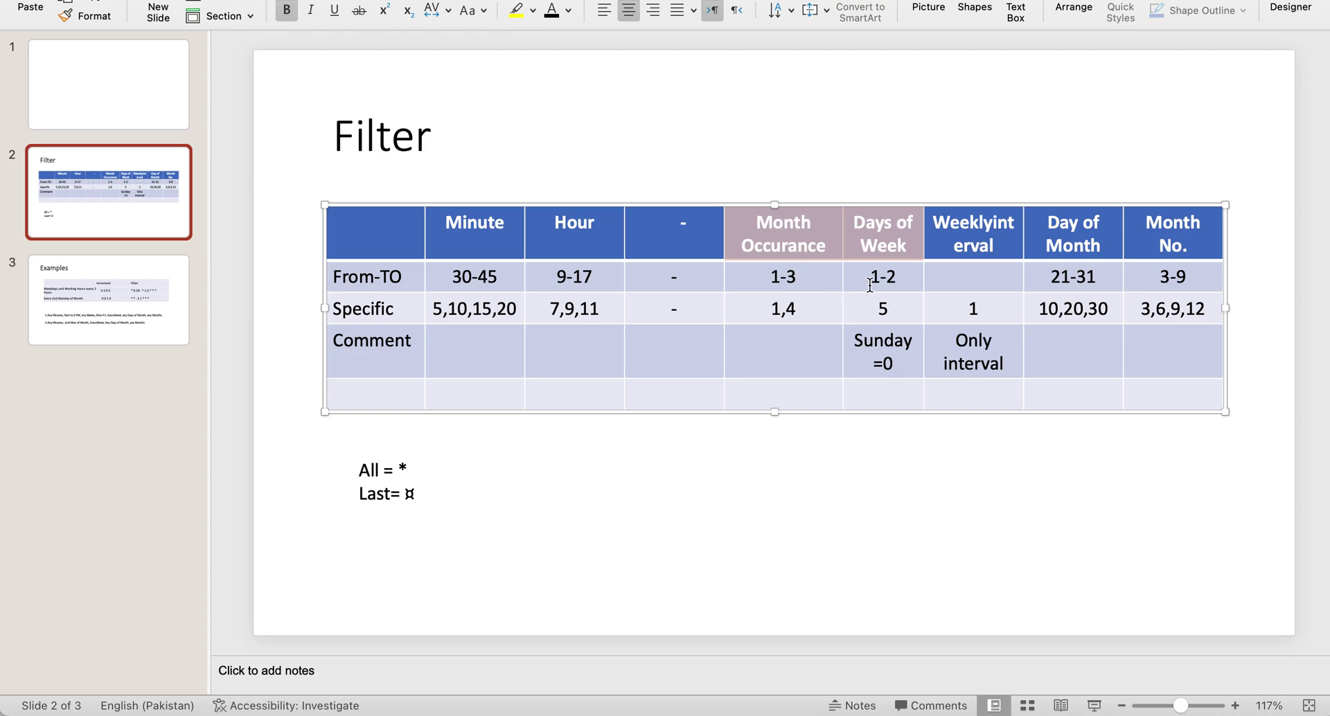
left_click(898, 278)
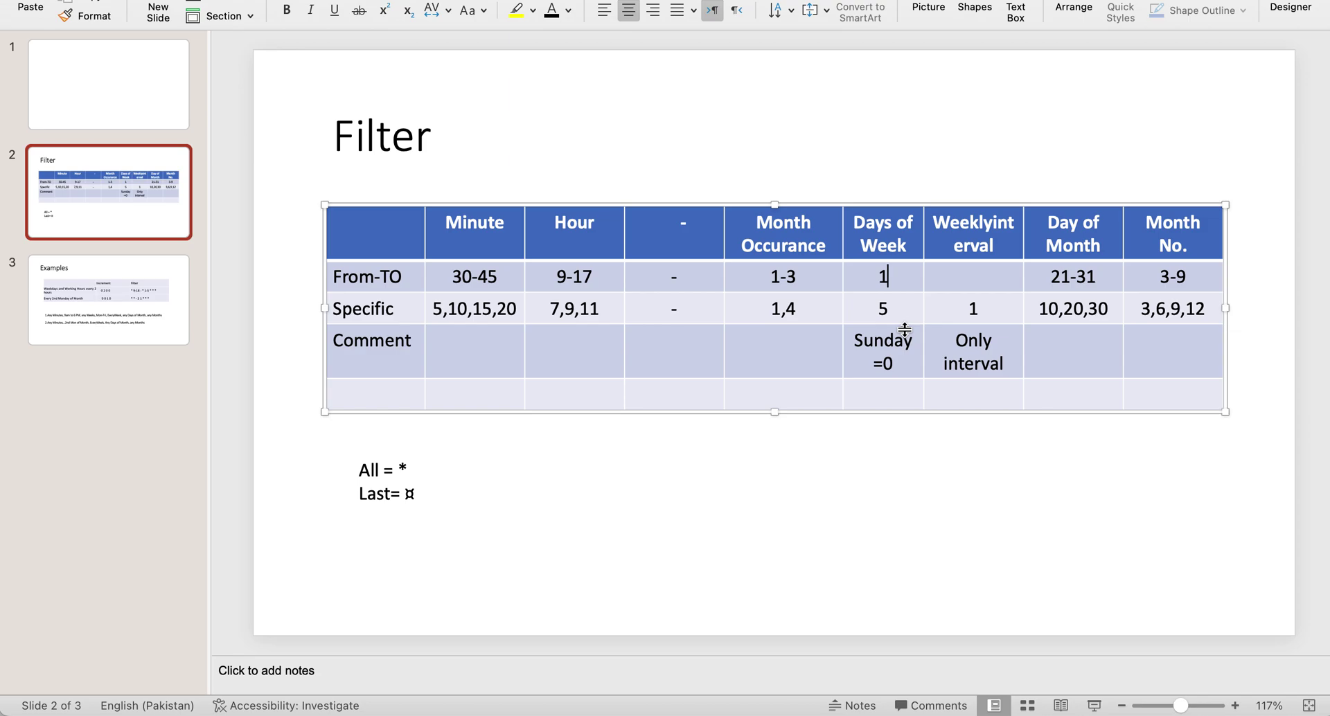
type("-3")
left_click(772, 276)
left_click_drag(773, 276, 809, 276)
left_click(798, 307)
left_click(891, 304)
Step: Replace the Hour range 9-17 with * and fill the Weeklyinterval From-TO cell with *
left_click_drag(599, 275, 543, 275)
type("*")
left_click(962, 276)
type("*")
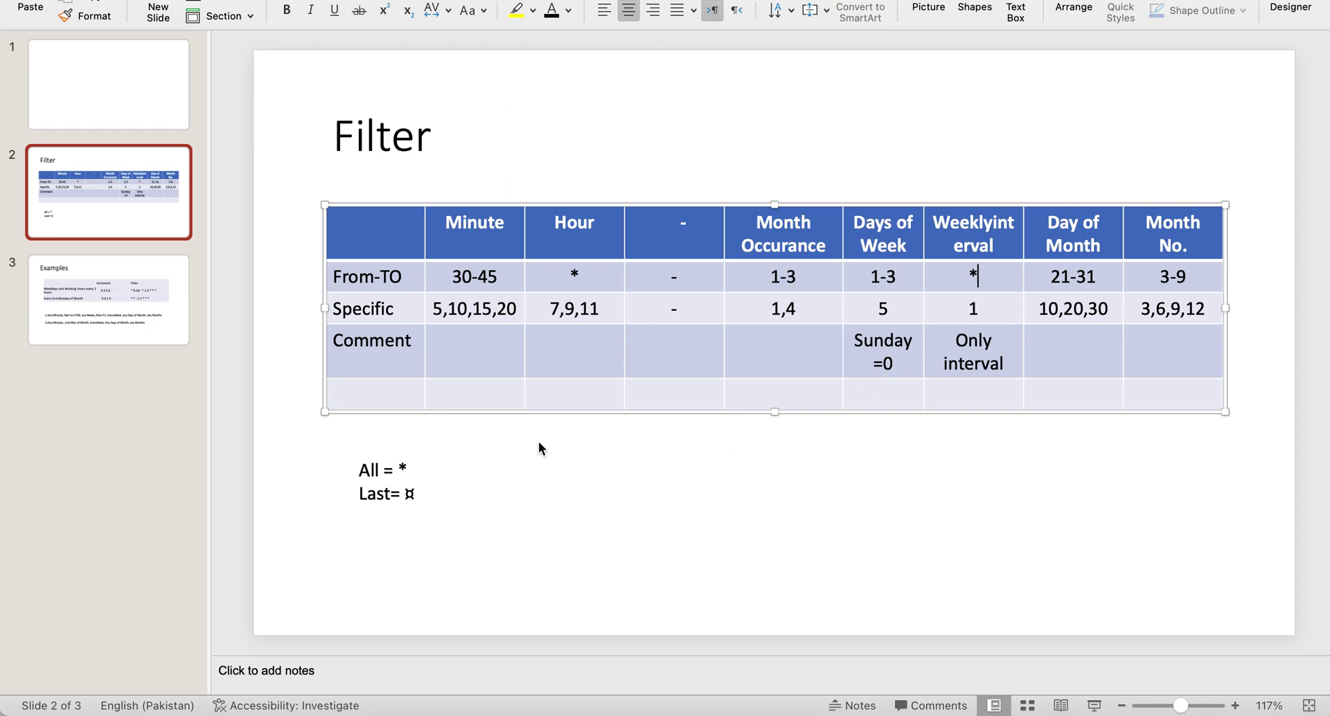
Step: Select the ¤ symbol in the All/Last note, then move to the Examples slide
double_click(413, 495)
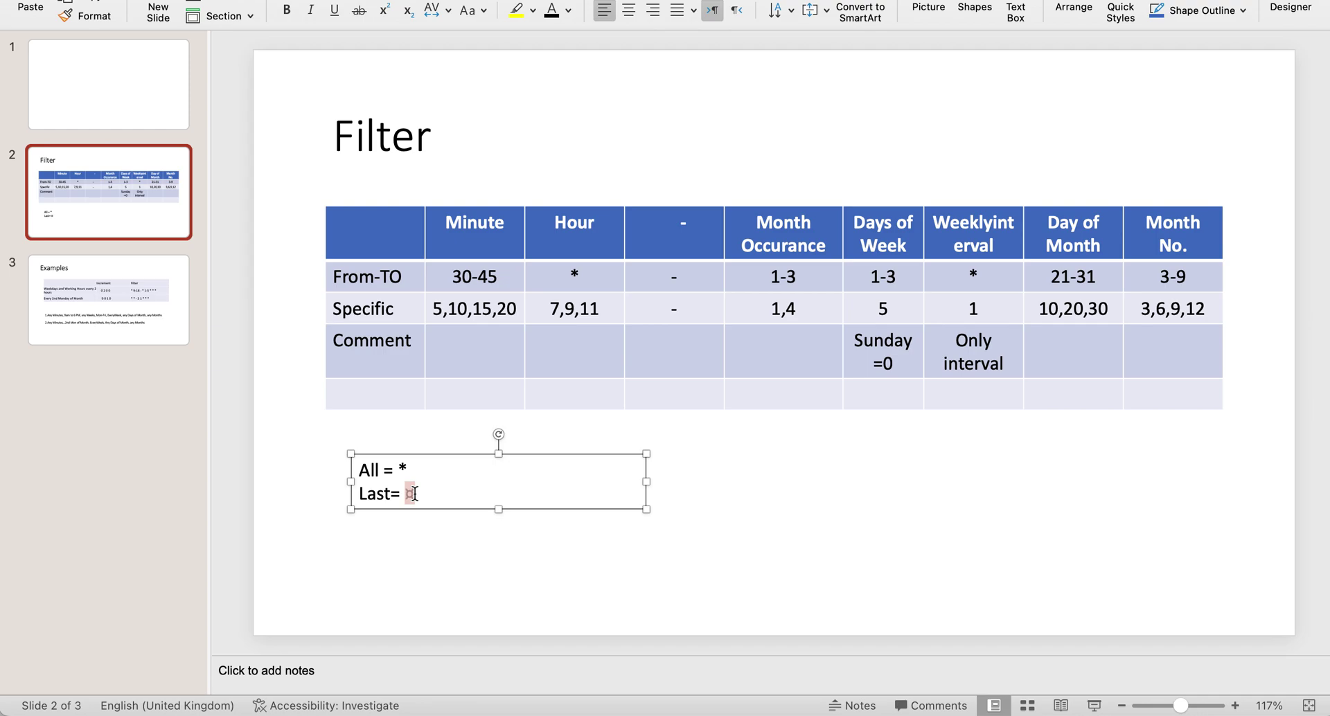
left_click(414, 494)
key("shift+Left")
left_click(128, 306)
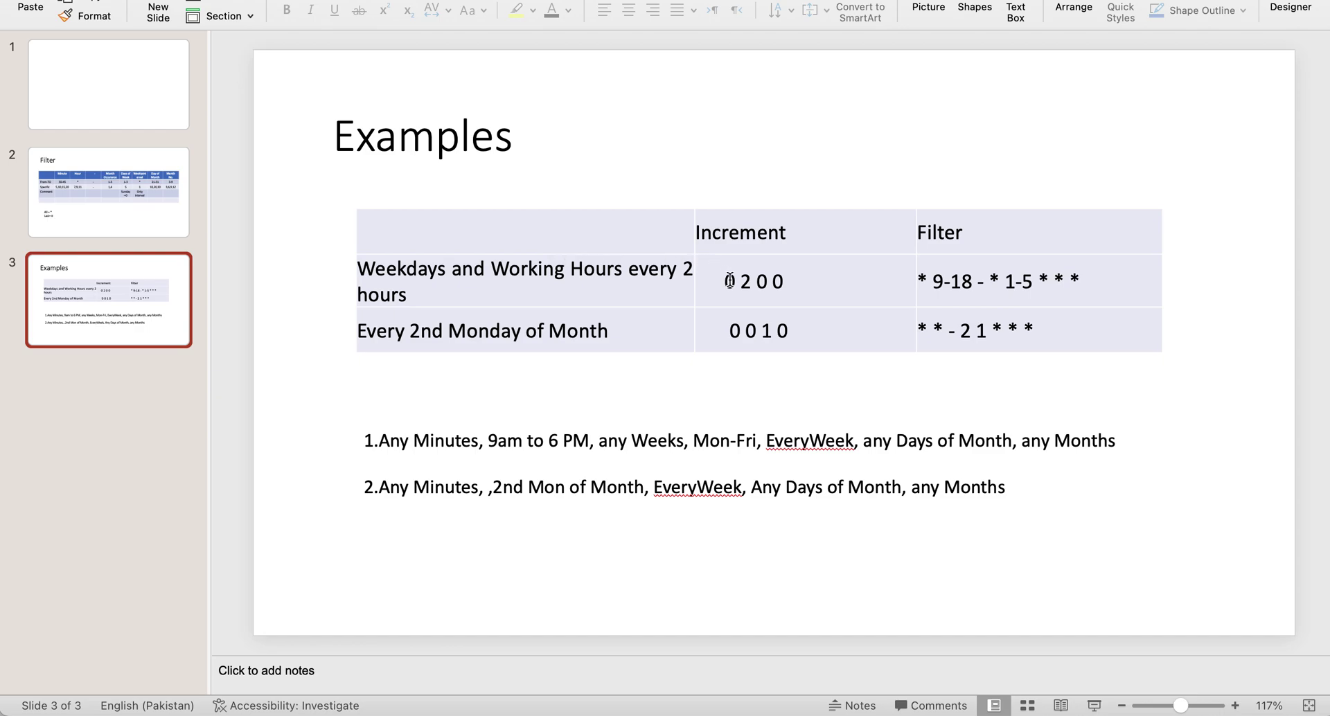
left_click_drag(730, 281, 787, 280)
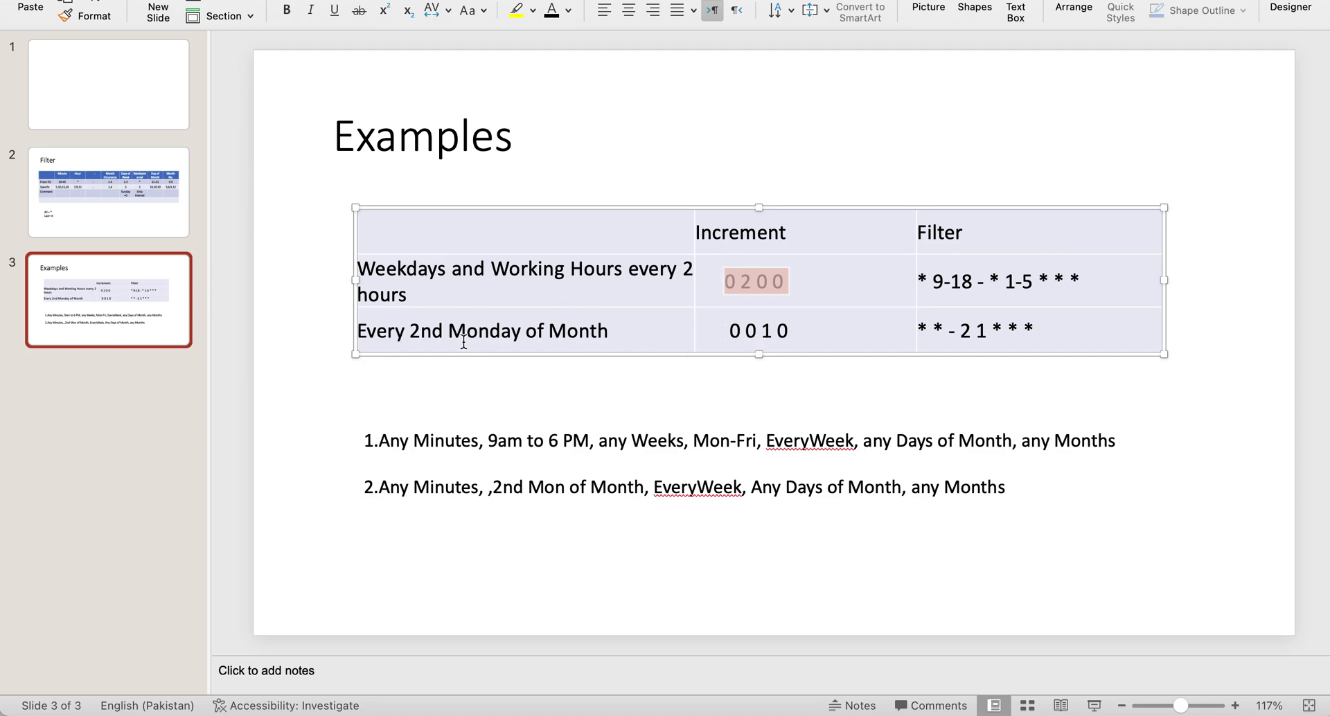
left_click_drag(803, 332, 708, 325)
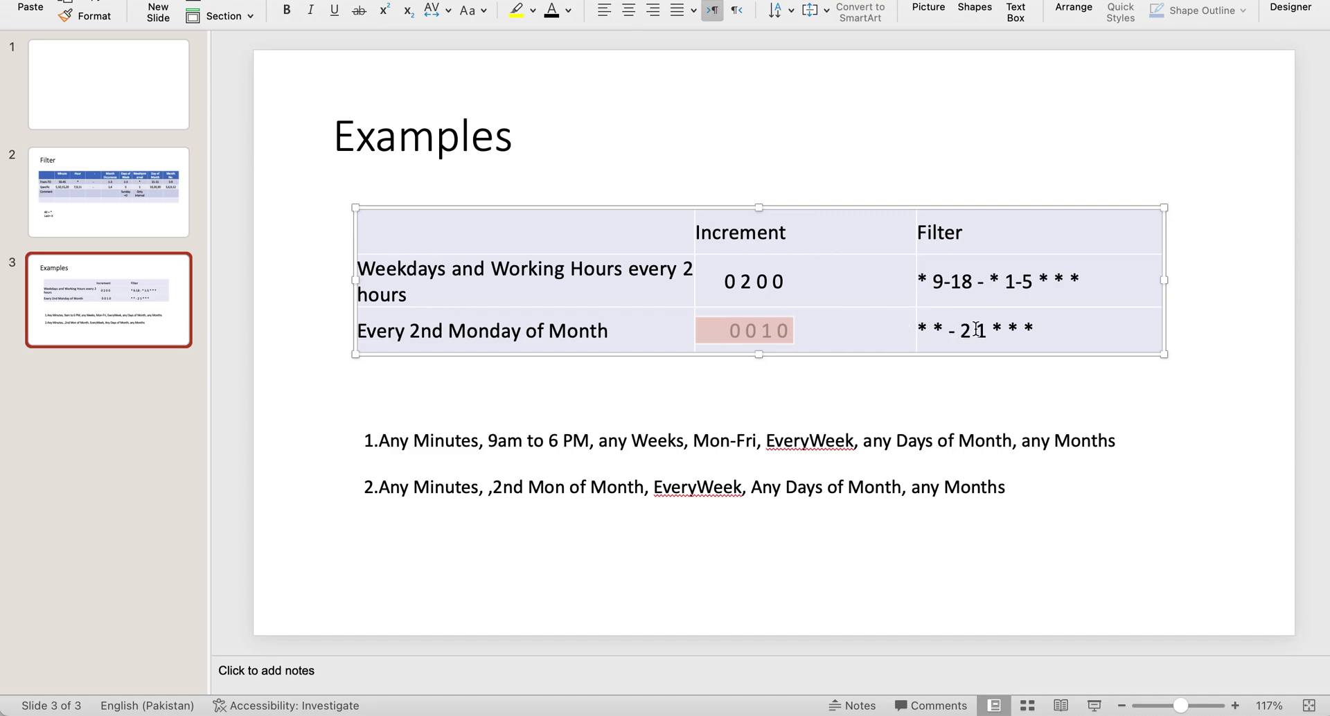
left_click_drag(962, 330, 1048, 327)
left_click_drag(790, 330, 733, 333)
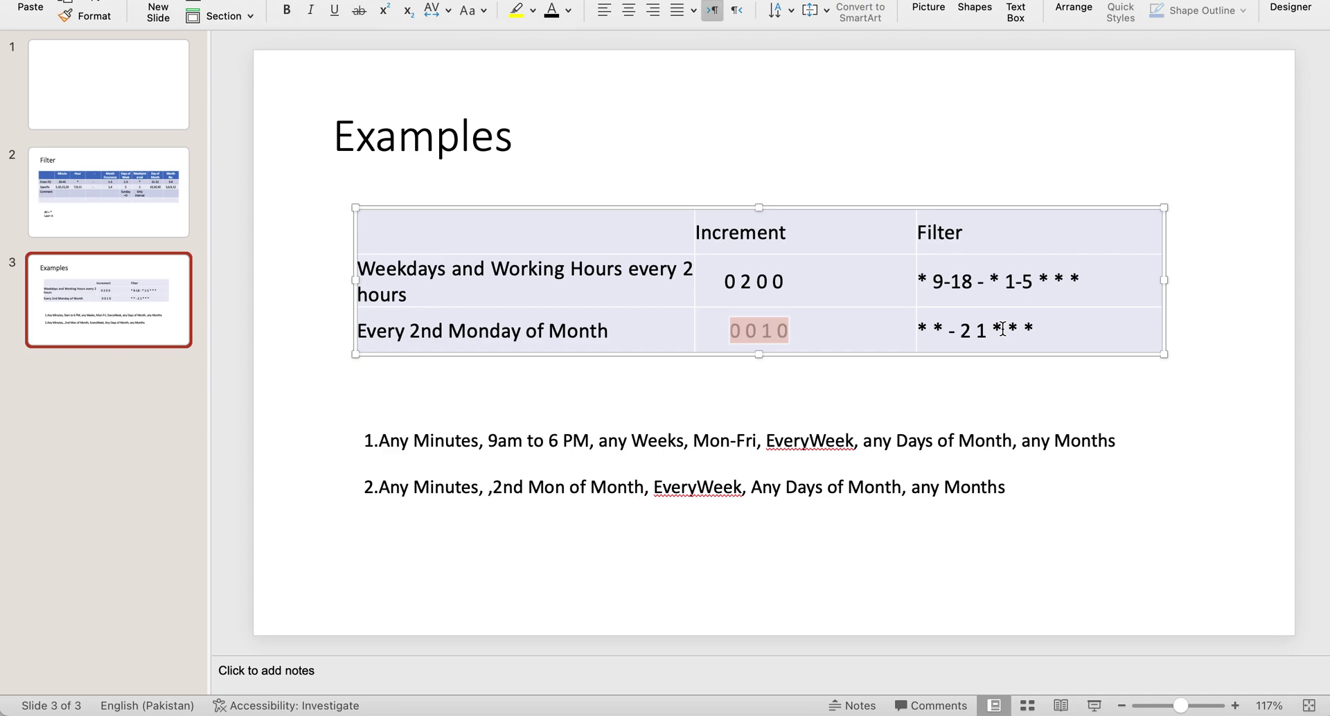
Step: Edit the Custom filter, entering 30-45 for the minutes and 5 further along
key("ctrl+Right")
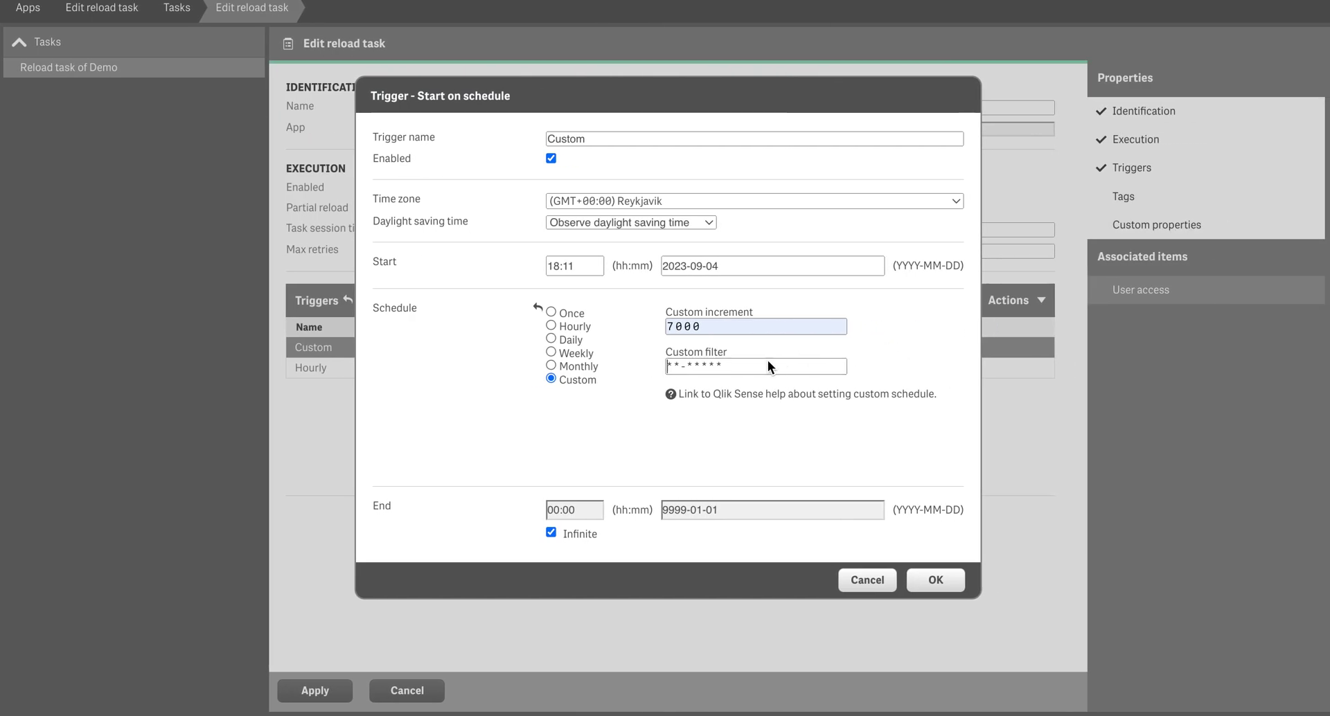
key("ctrl+Left")
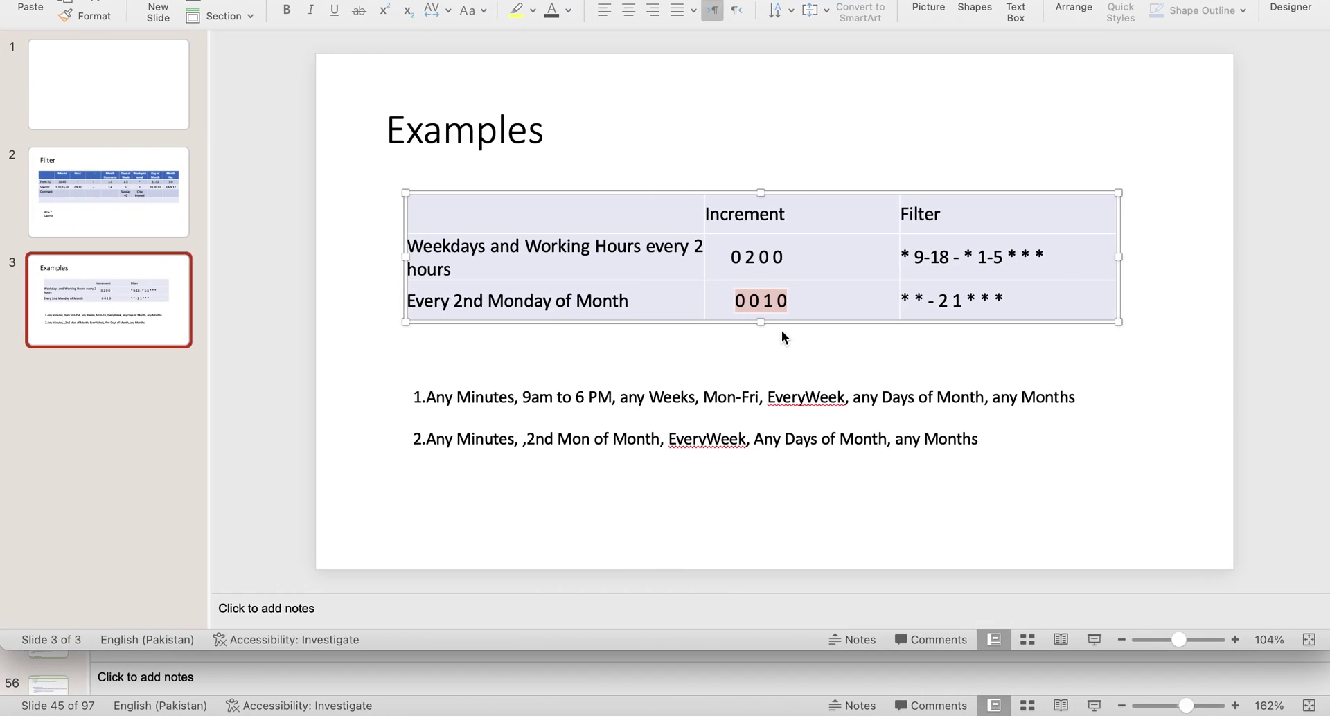
key("ctrl+Right")
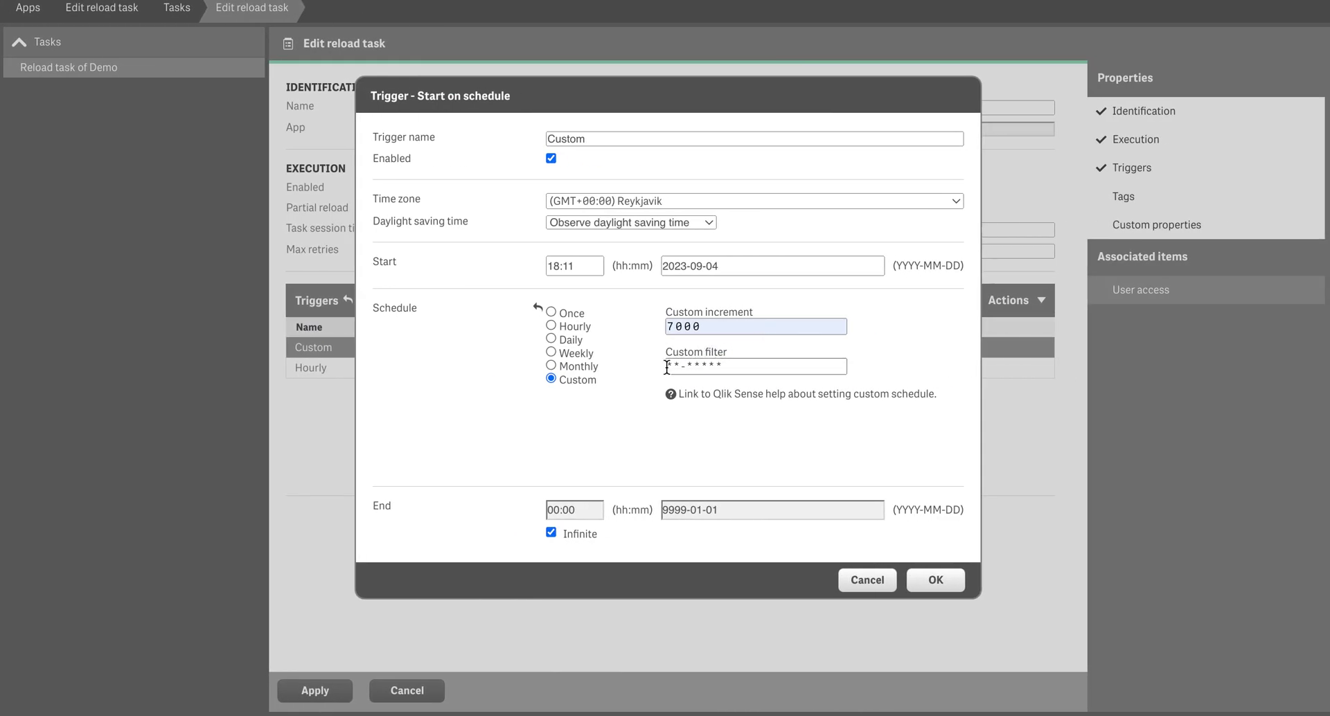
left_click(675, 365)
key("BackSpace")
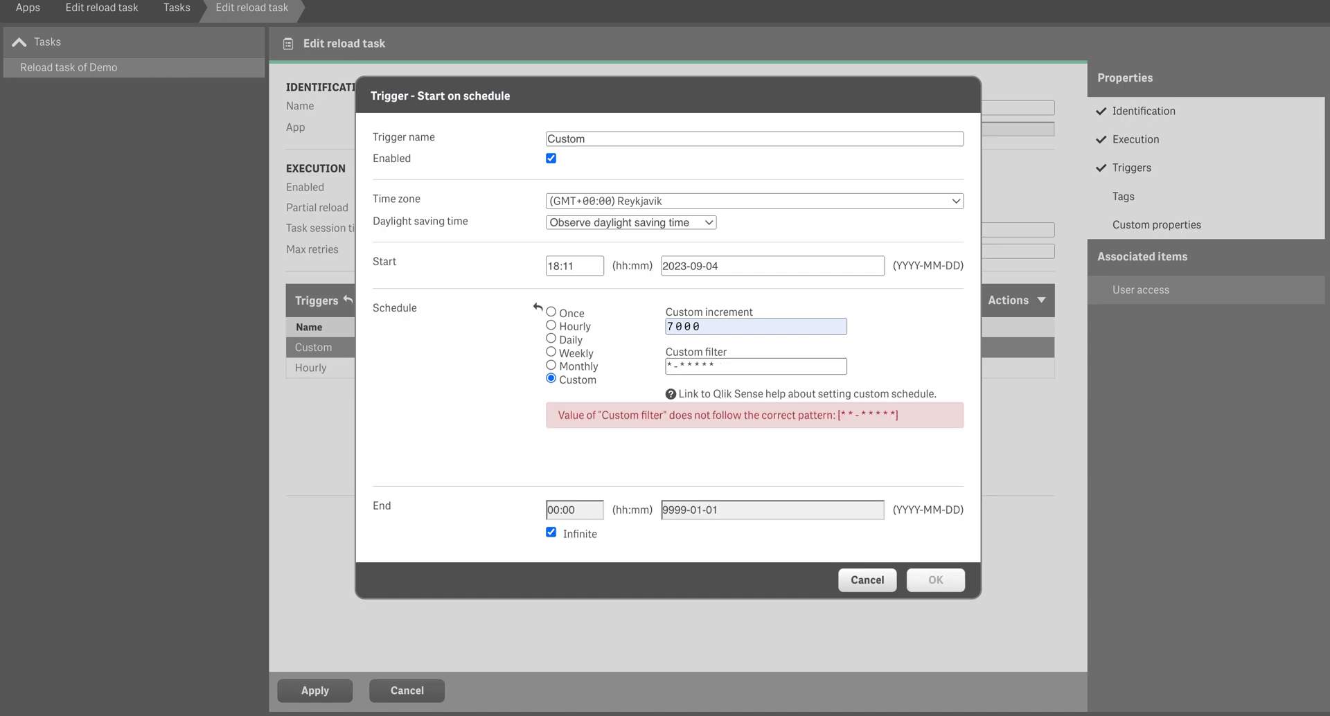
type("30-45")
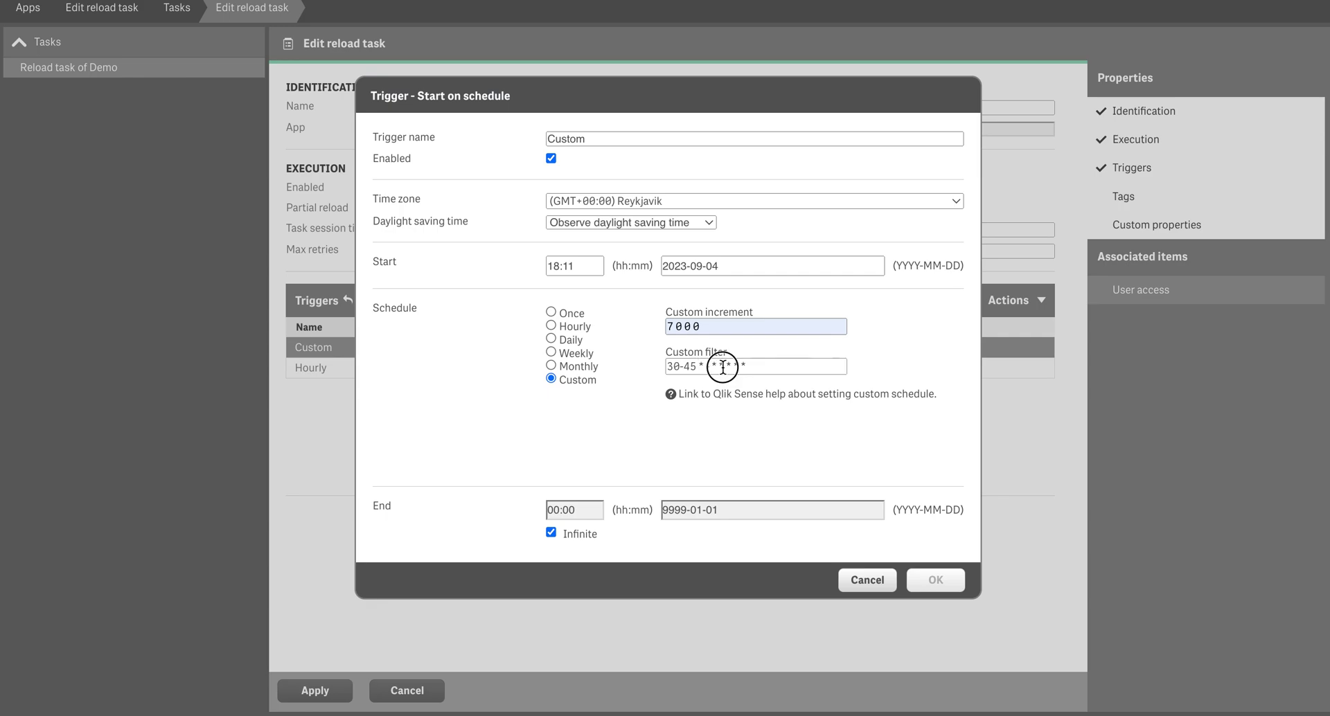
key("BackSpace")
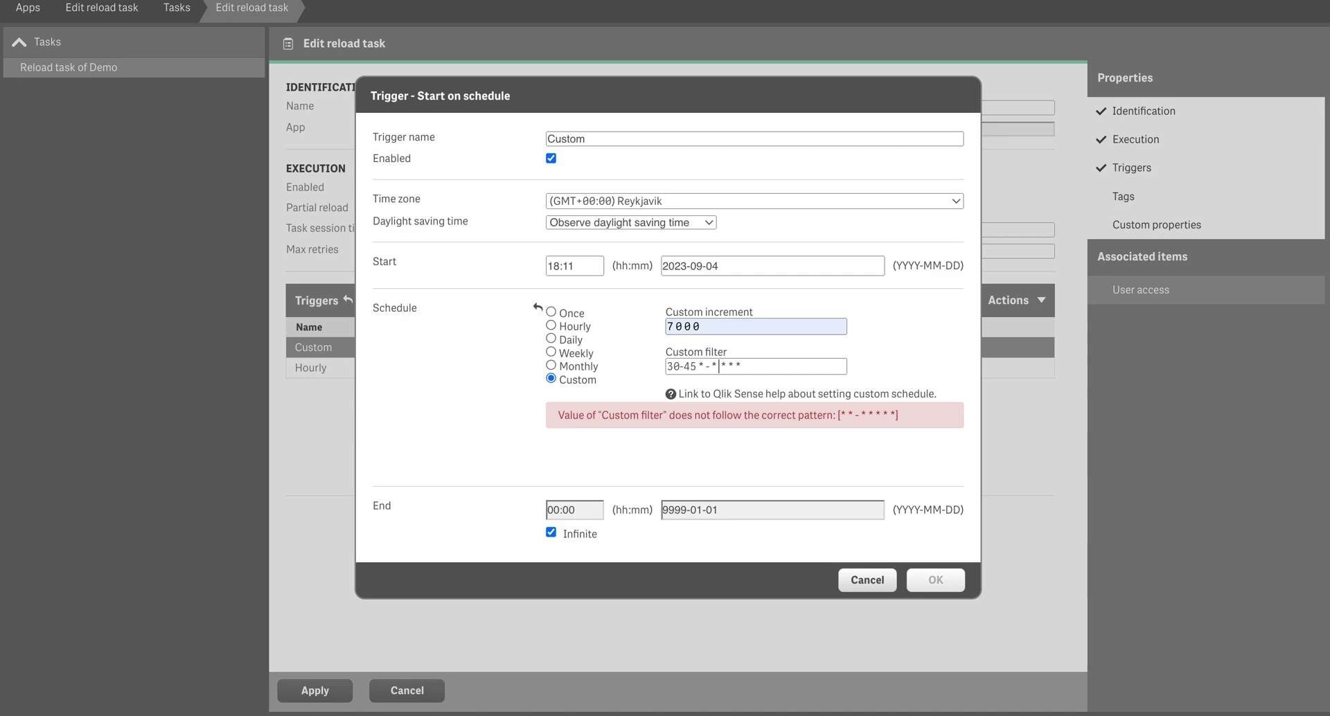
type("5")
key("BackSpace")
type("5")
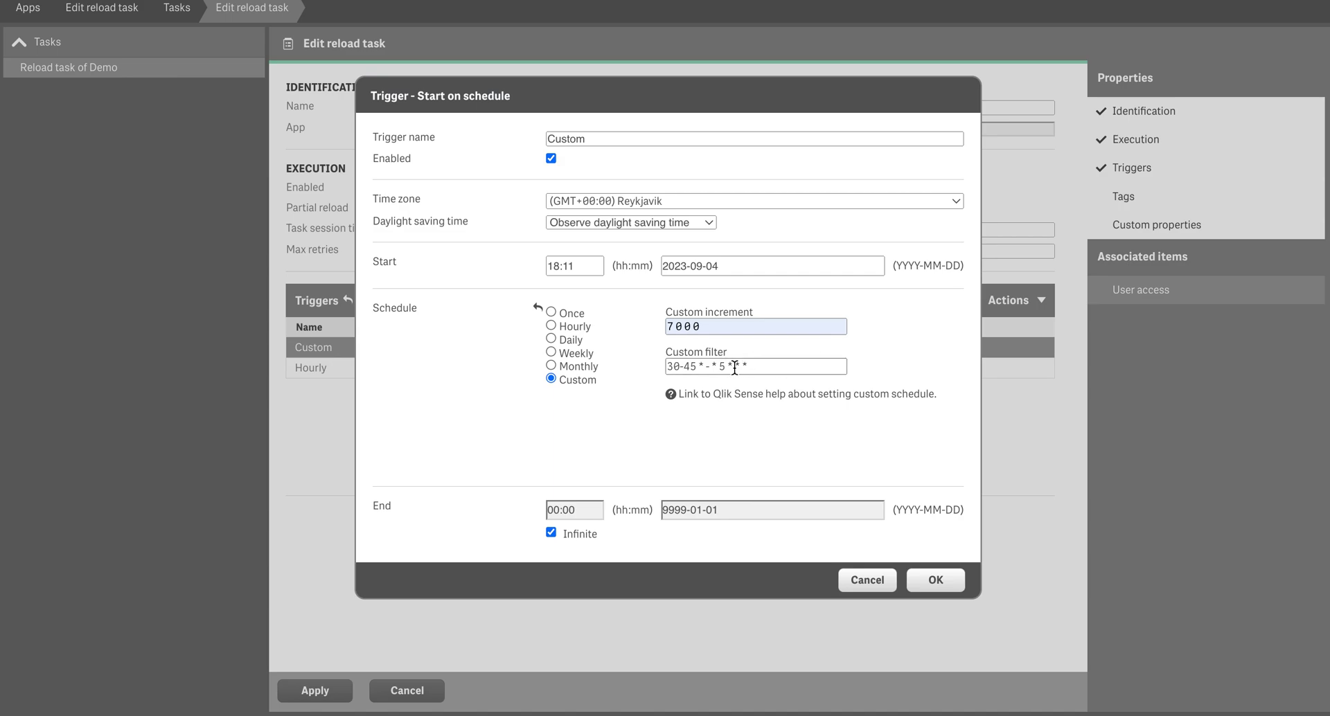
Step: End the filter with 10 so it reads '30-45 * - * 5 * * 10', and confirm the trigger
left_click(733, 368)
left_click(756, 366)
key("BackSpace")
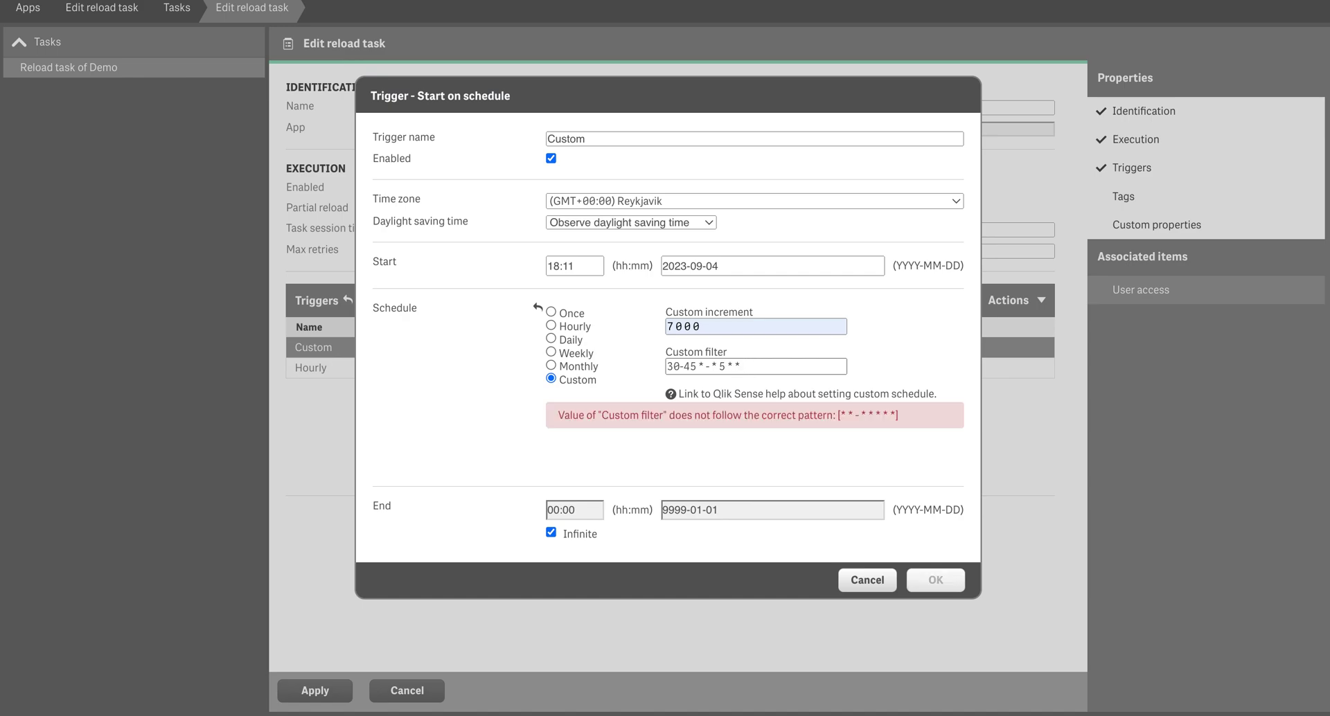
type("10")
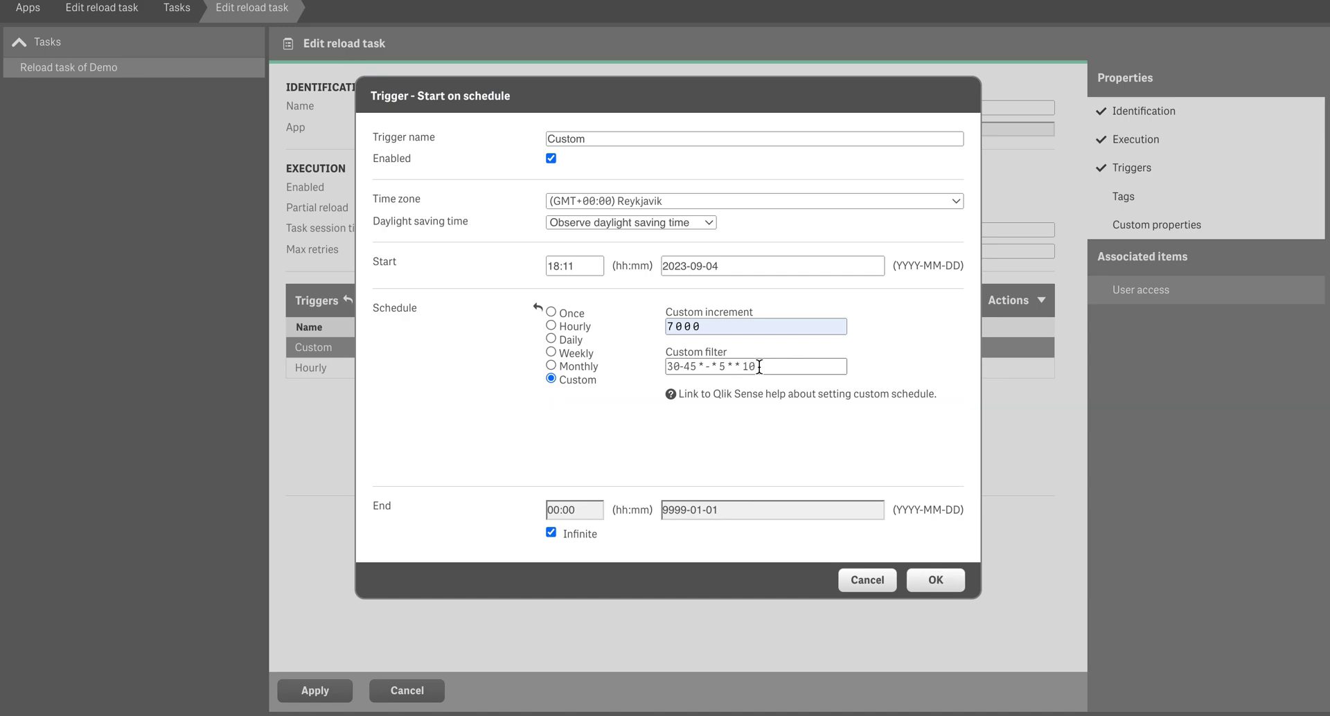
left_click(935, 580)
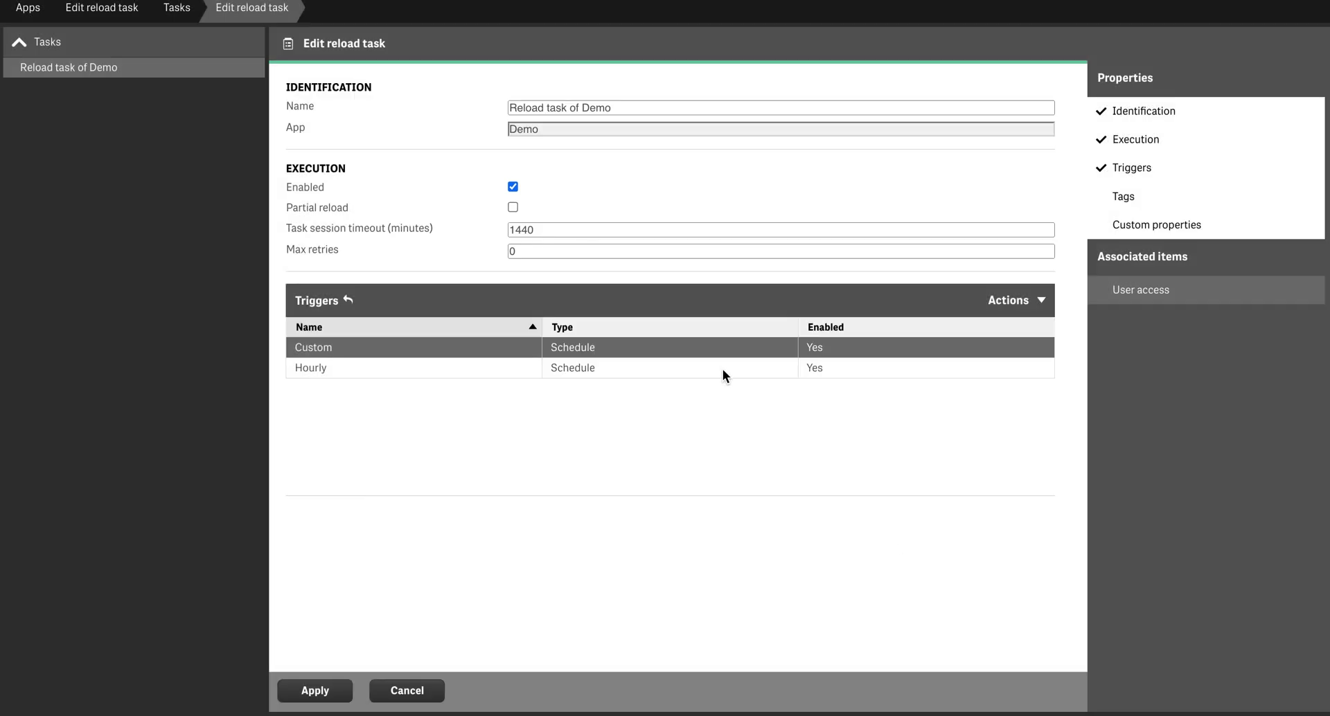
Step: Delete the Hourly trigger, apply the Reload task changes, and return to the Tasks list
left_click(721, 370)
right_click(721, 369)
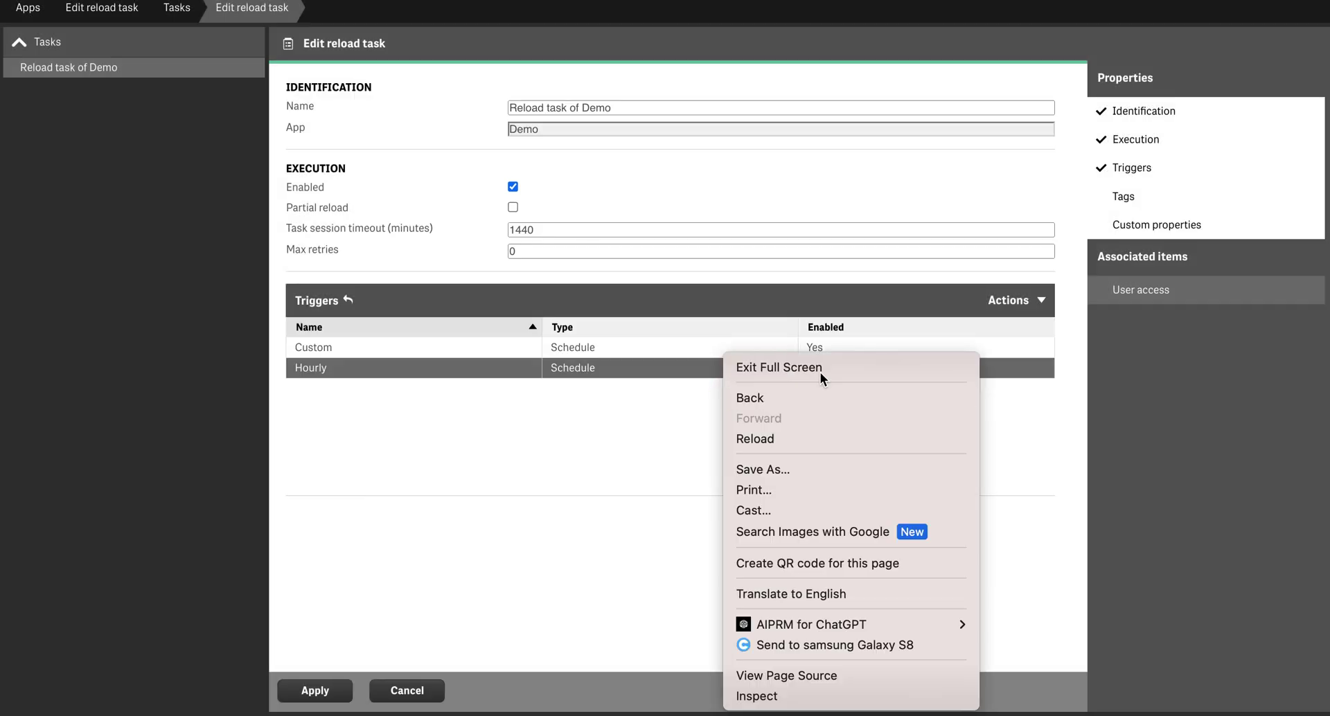
left_click(1026, 302)
left_click(1026, 302)
left_click(992, 525)
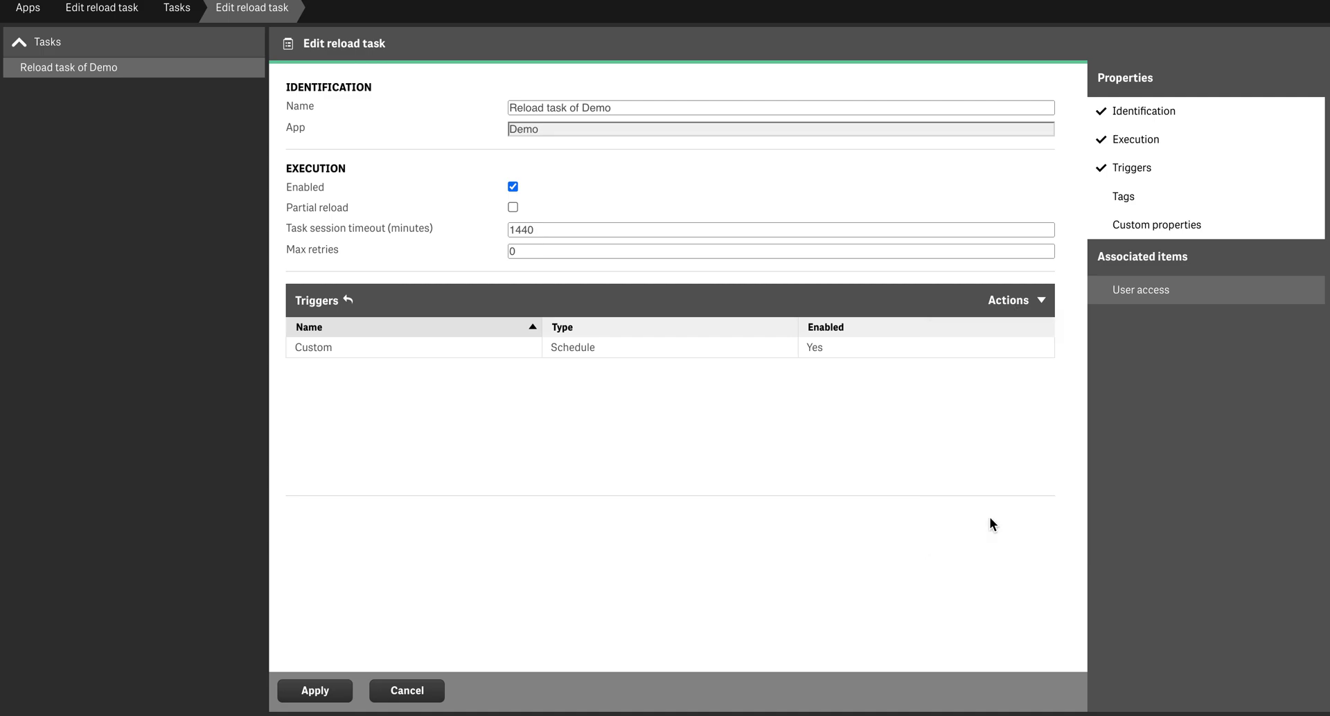
left_click(343, 700)
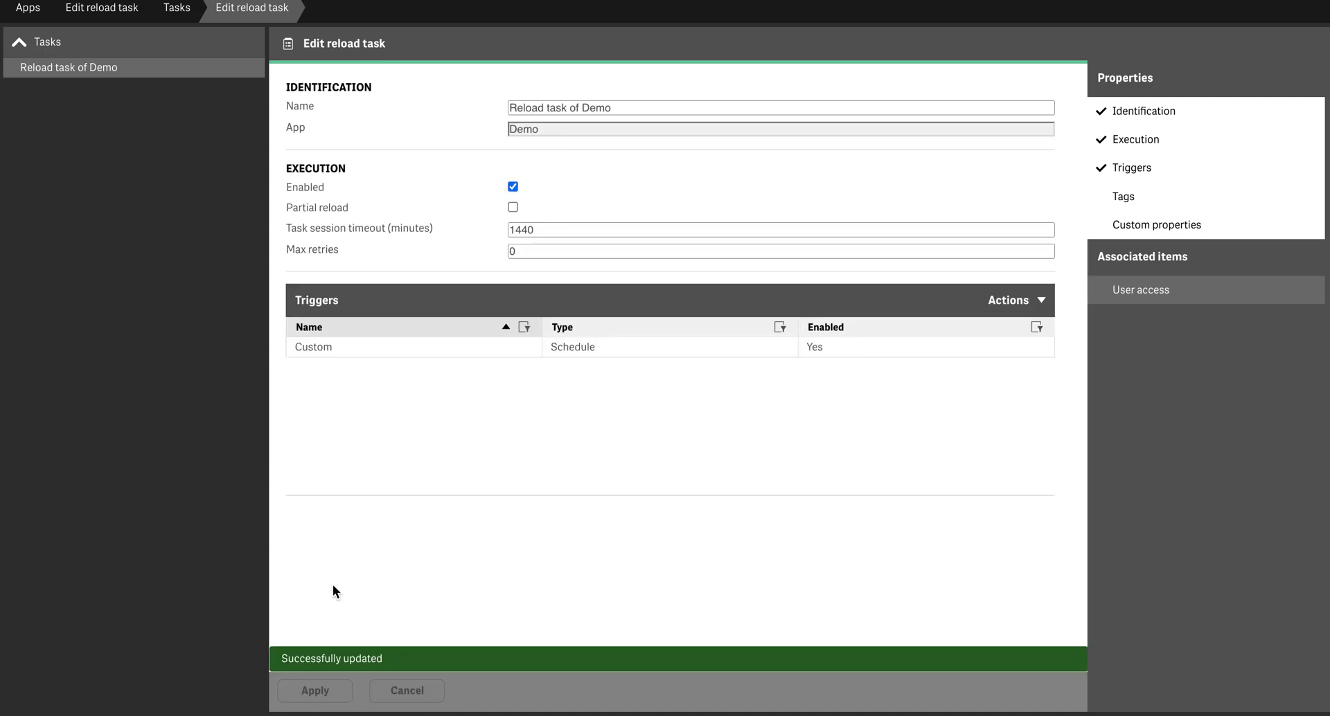
left_click(60, 49)
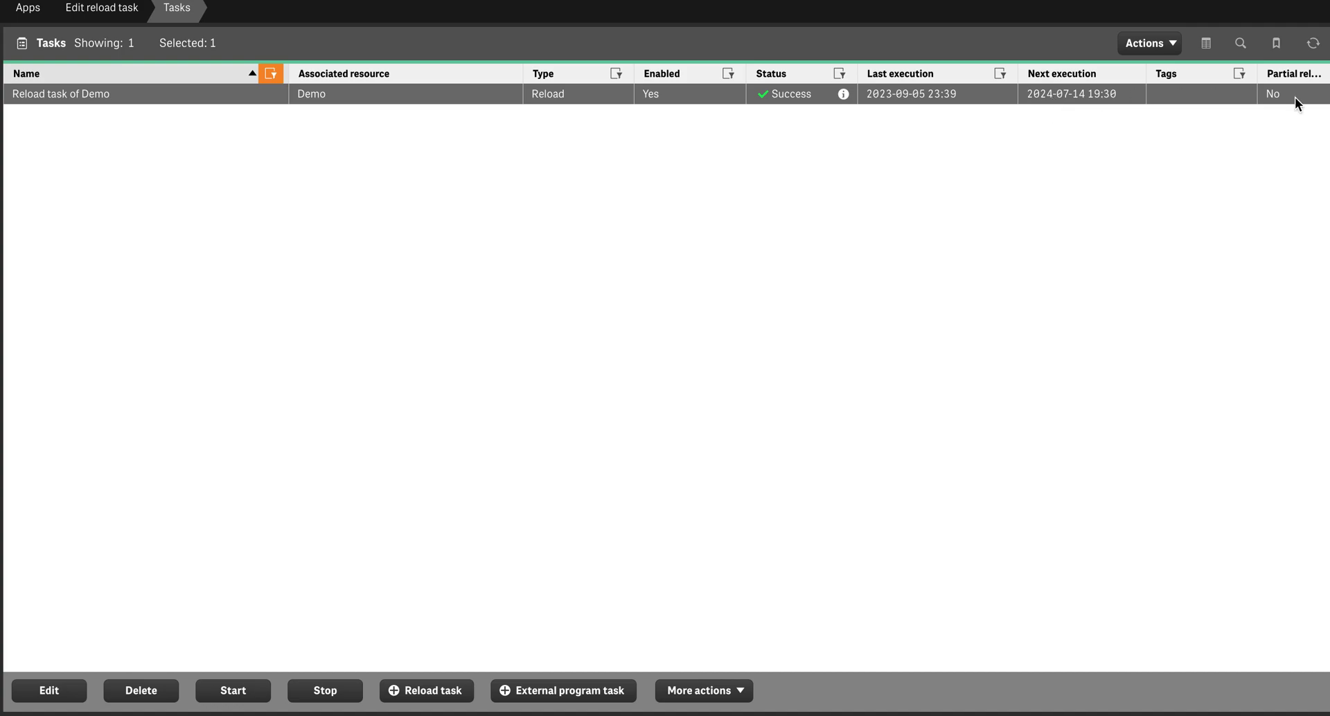
Step: Open 'Reload task of Demo' from the Tasks list to edit it again
double_click(1128, 97)
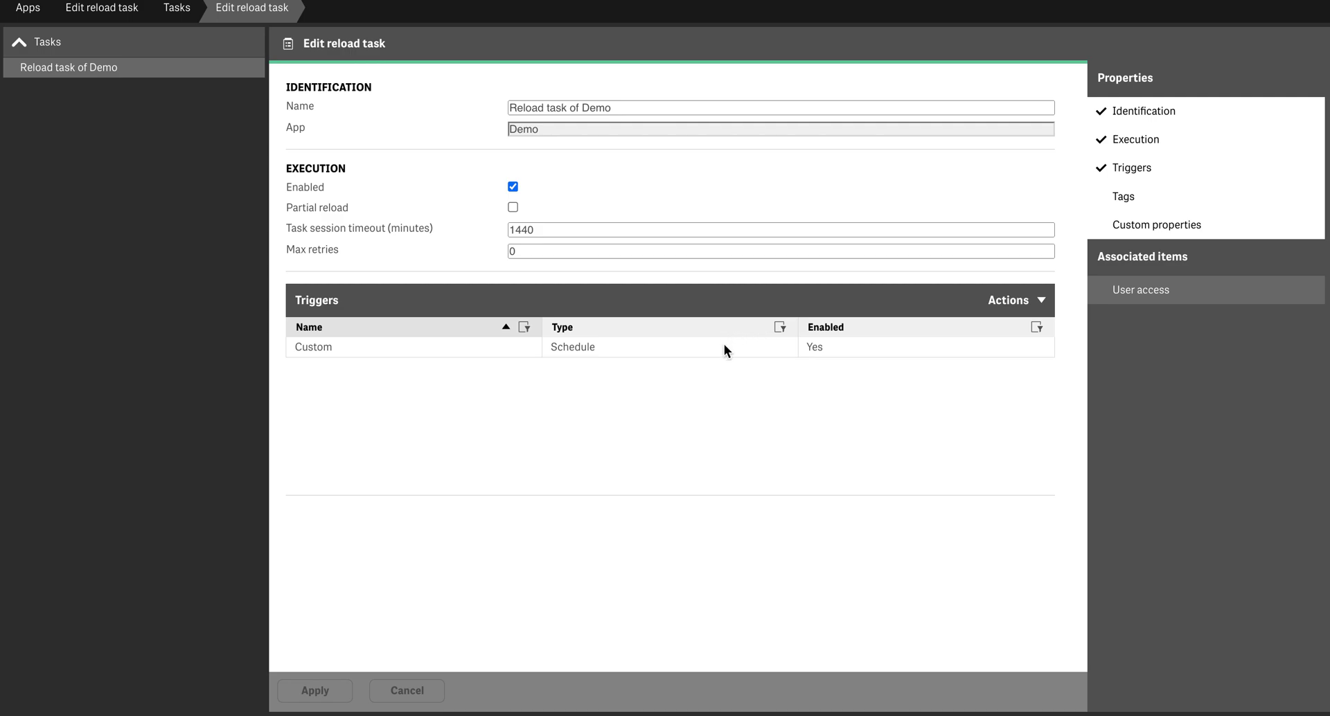
double_click(725, 343)
left_click(764, 367)
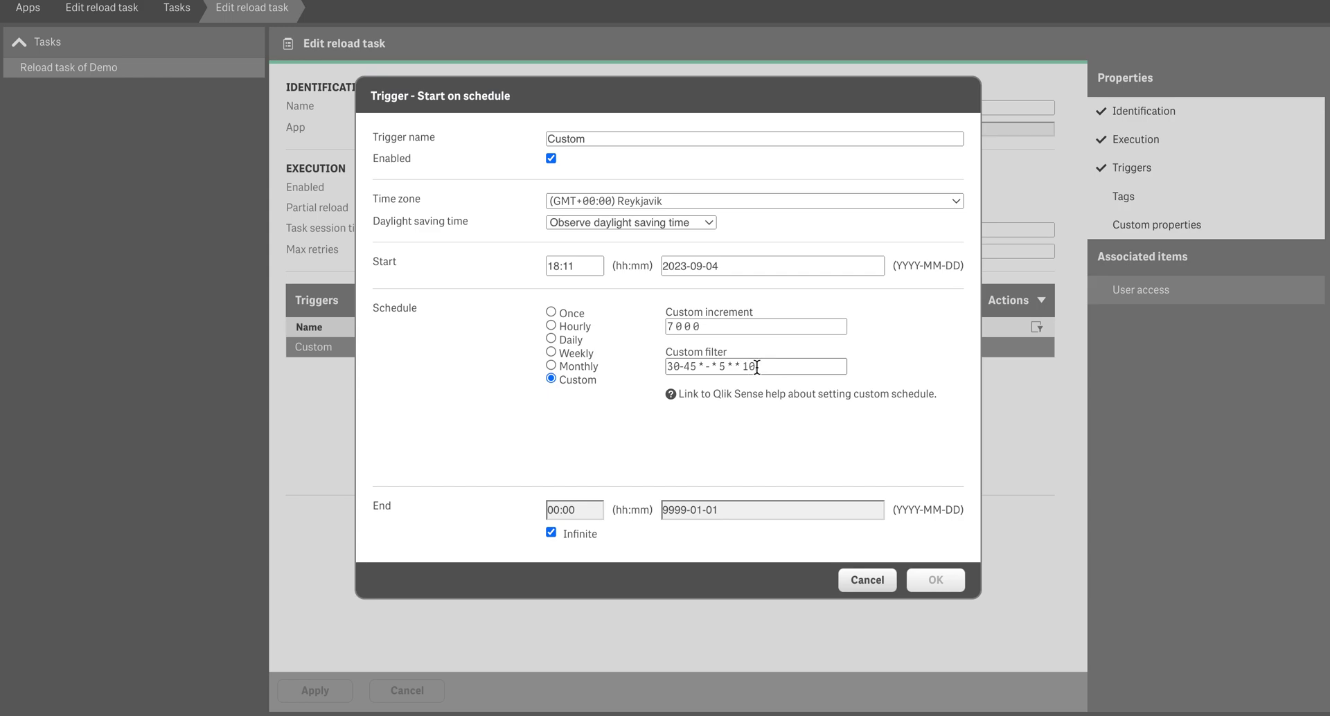
left_click(871, 582)
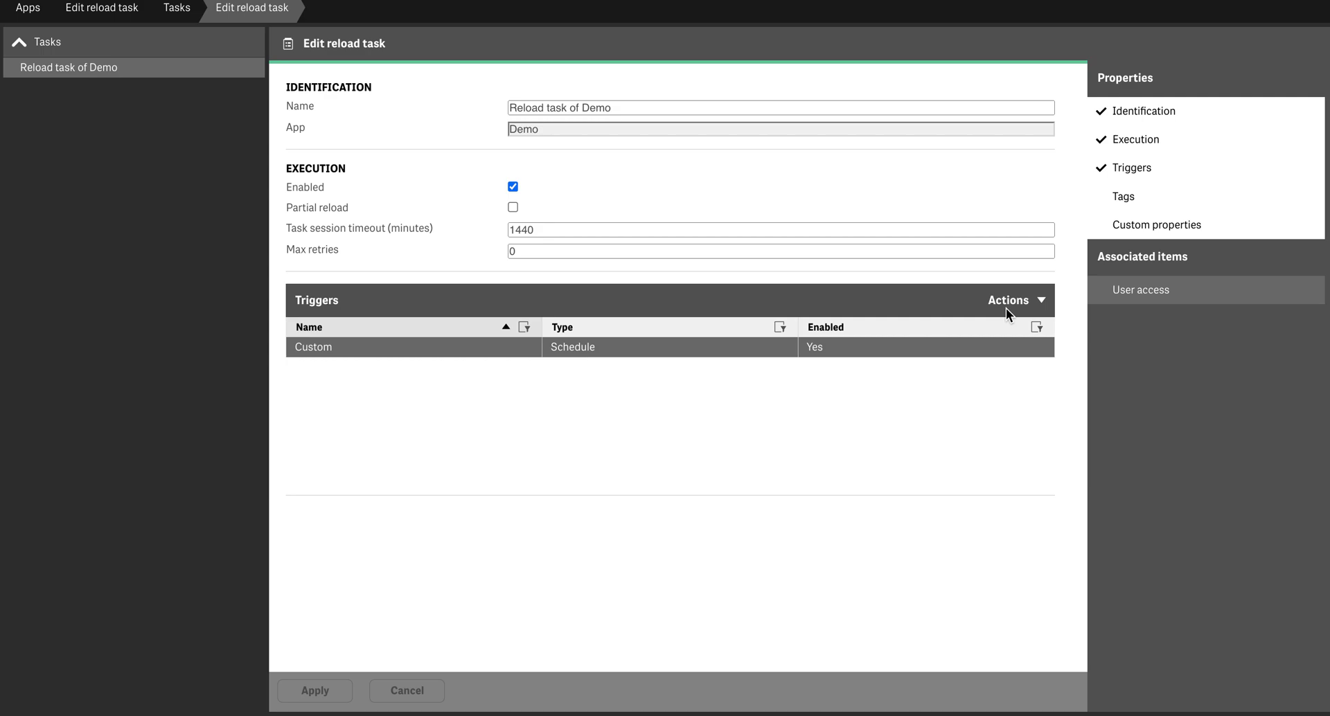